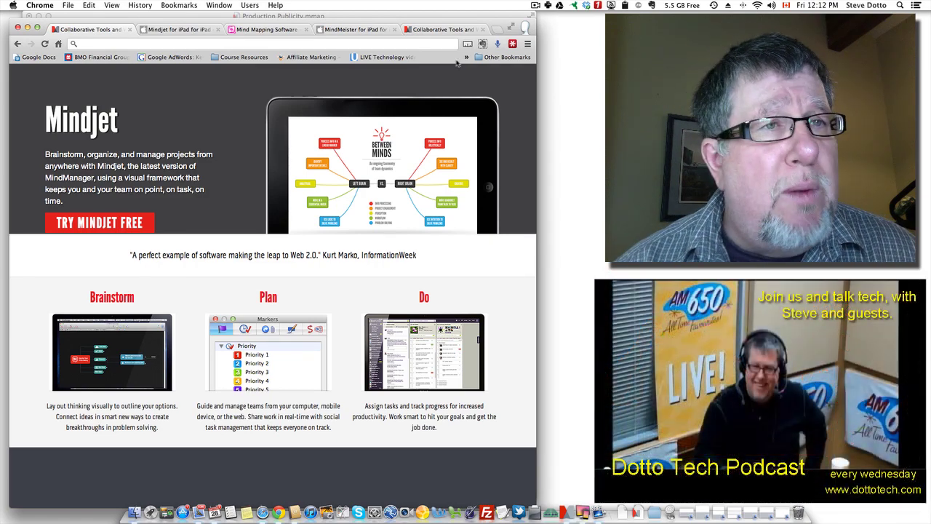
Step: Look over MindMeister's pricing in Chrome, then switch to the Production Publicity map in Mindjet
click(276, 30)
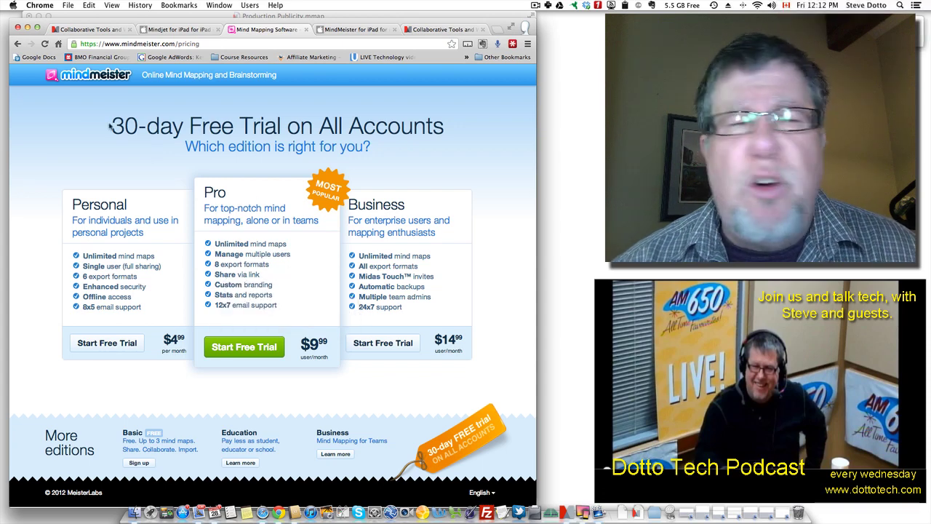
click(104, 31)
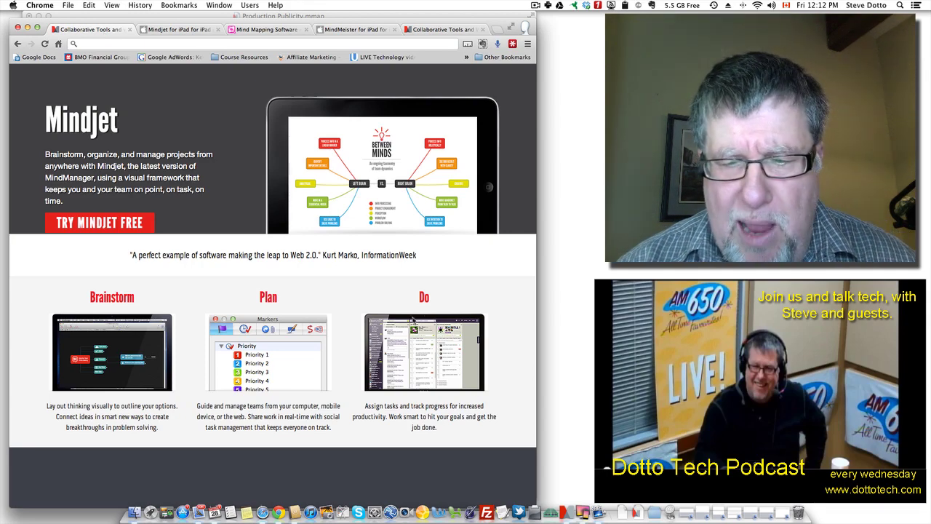
click(564, 513)
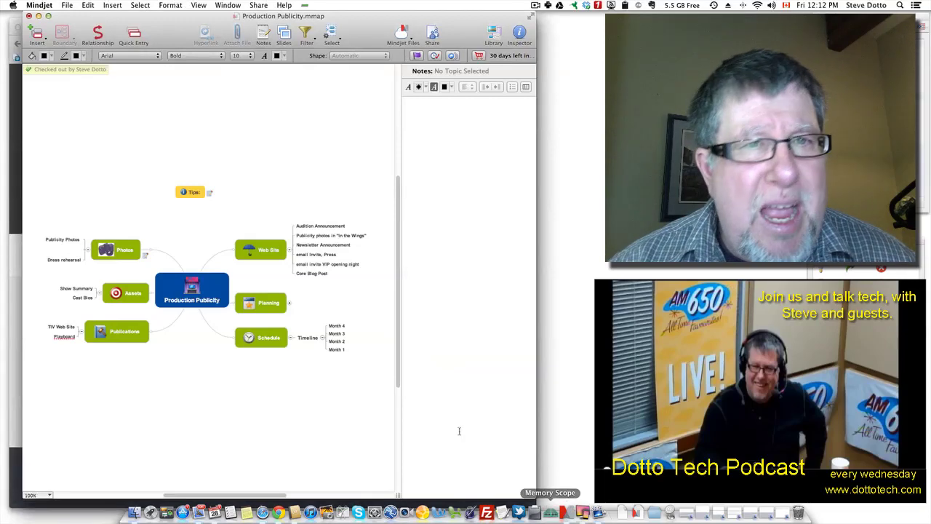
Step: Open the Map Gallery via File > New from Template and move its window into place
click(66, 5)
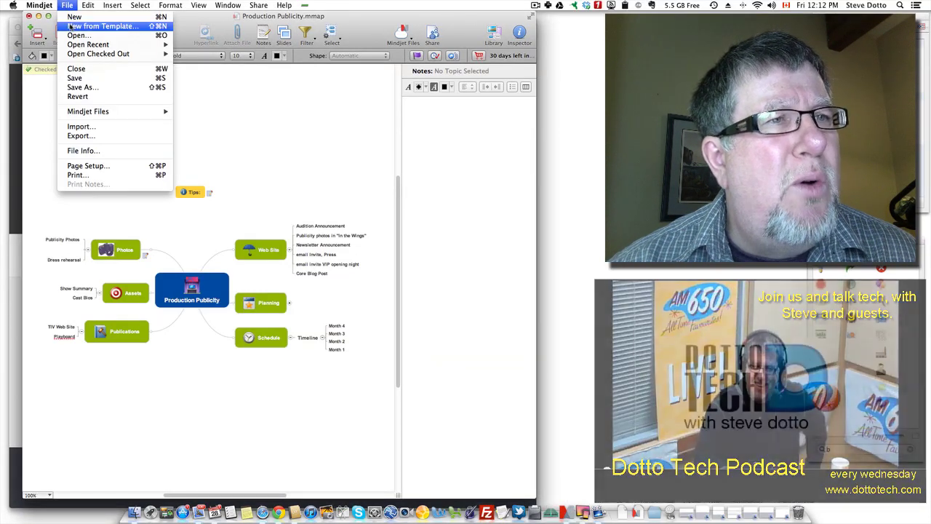
click(70, 26)
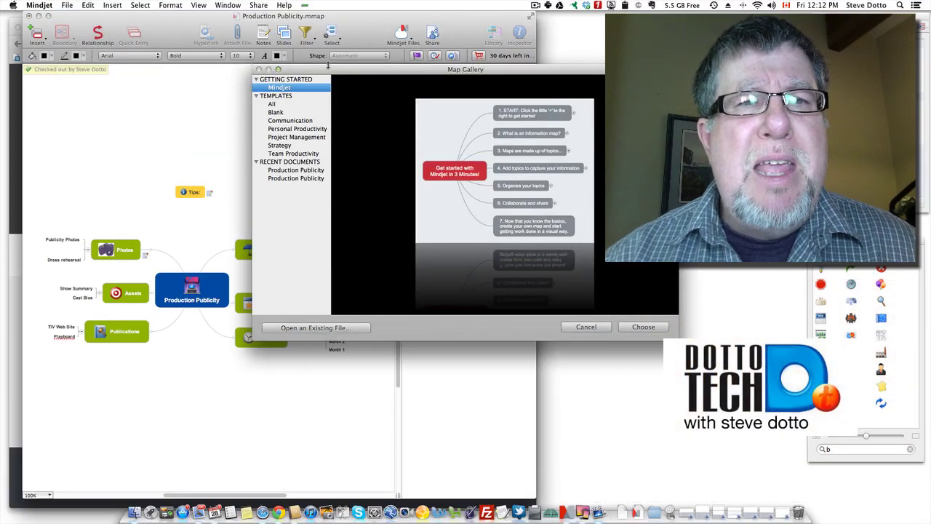
drag(334, 70, 163, 53)
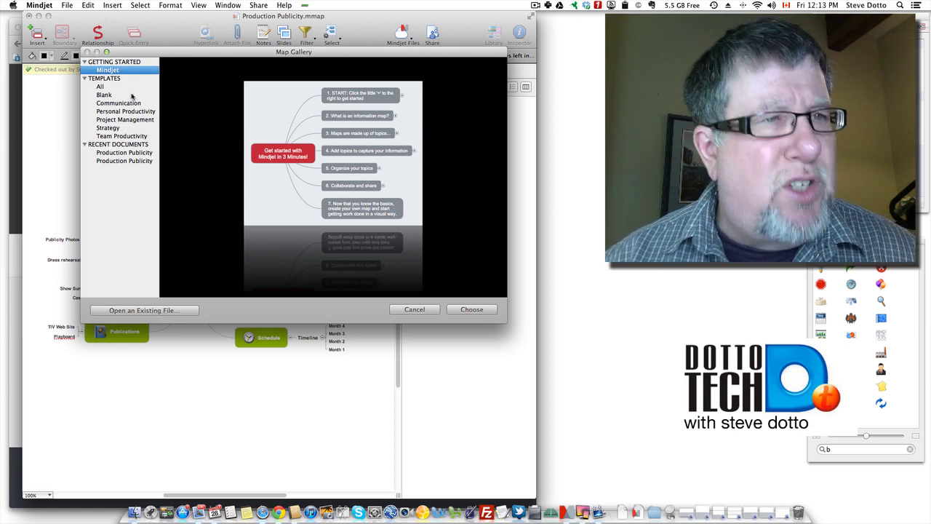
Step: Browse the All, Communication and Strategy template categories, then create a map from the Blank template
click(100, 86)
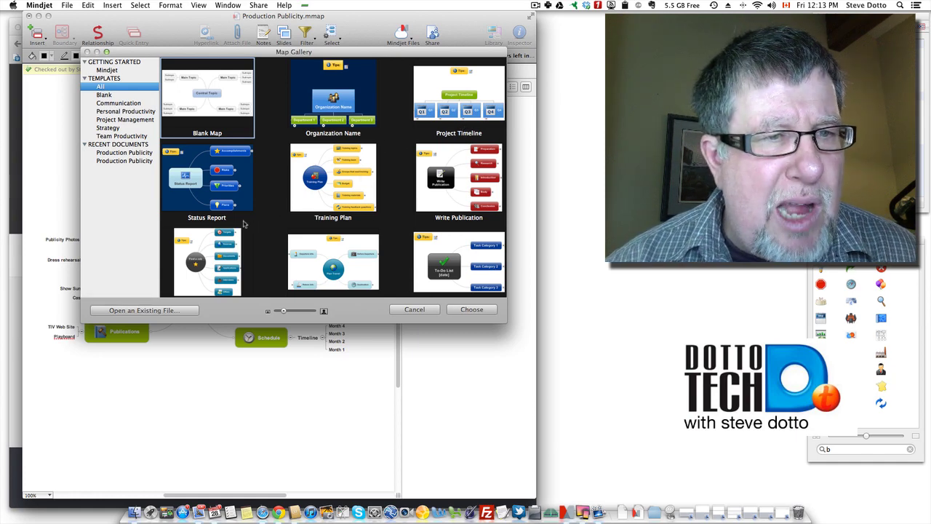
scroll(271, 234, down, 4)
scroll(271, 234, down, 4)
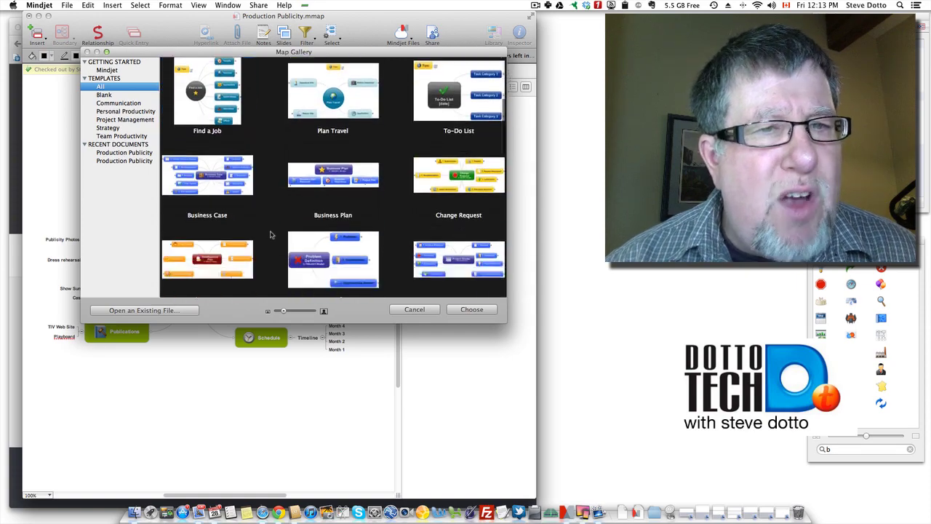
scroll(271, 234, down, 8)
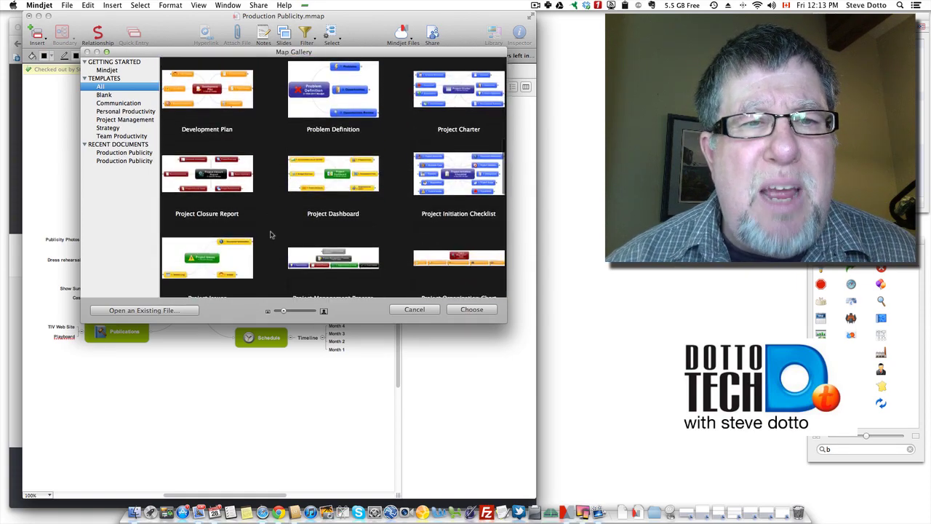
scroll(271, 234, down, 6)
scroll(271, 234, down, 2)
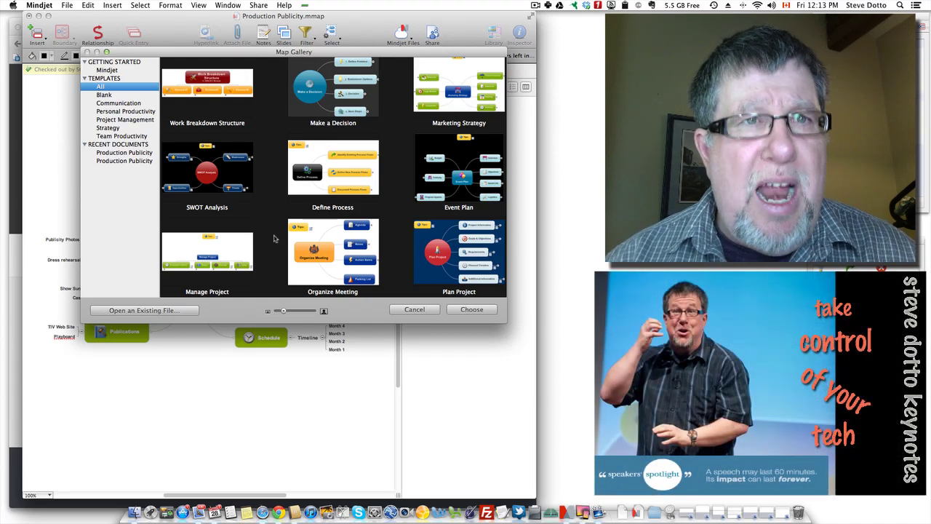
click(124, 105)
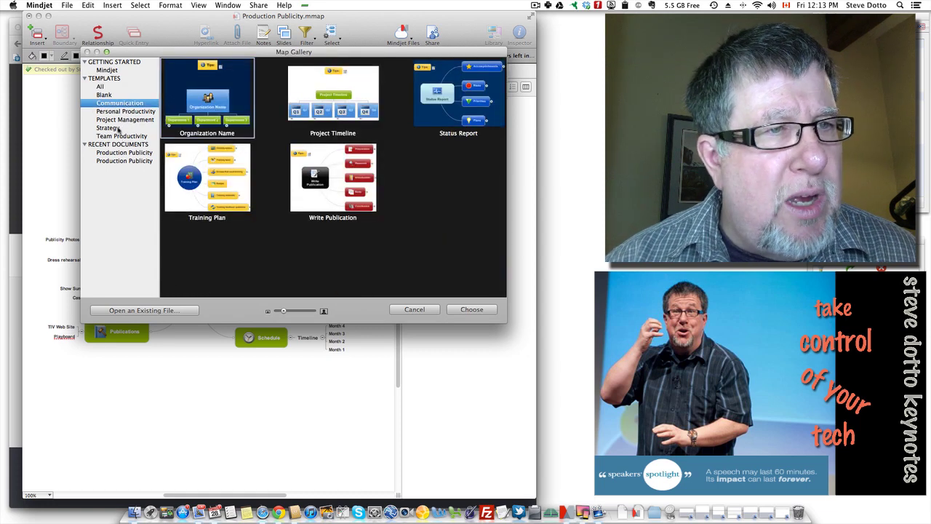
click(109, 128)
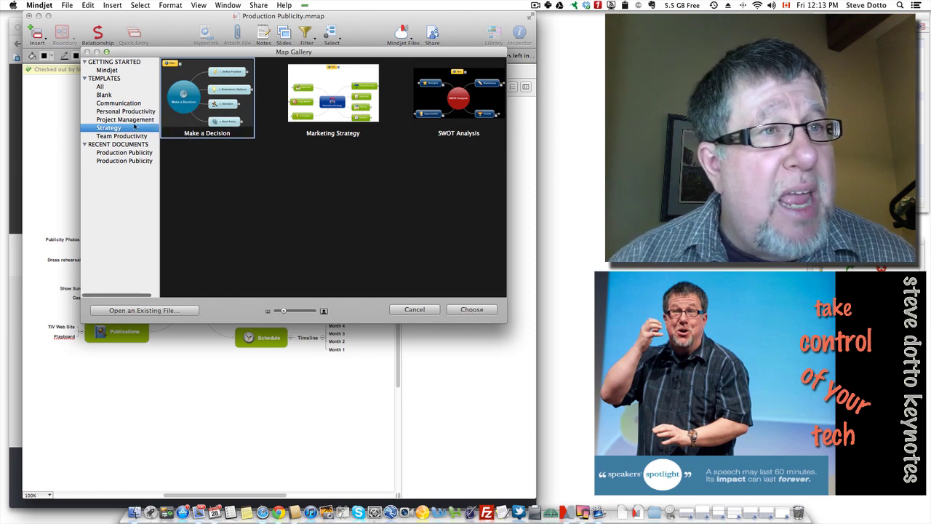
click(104, 95)
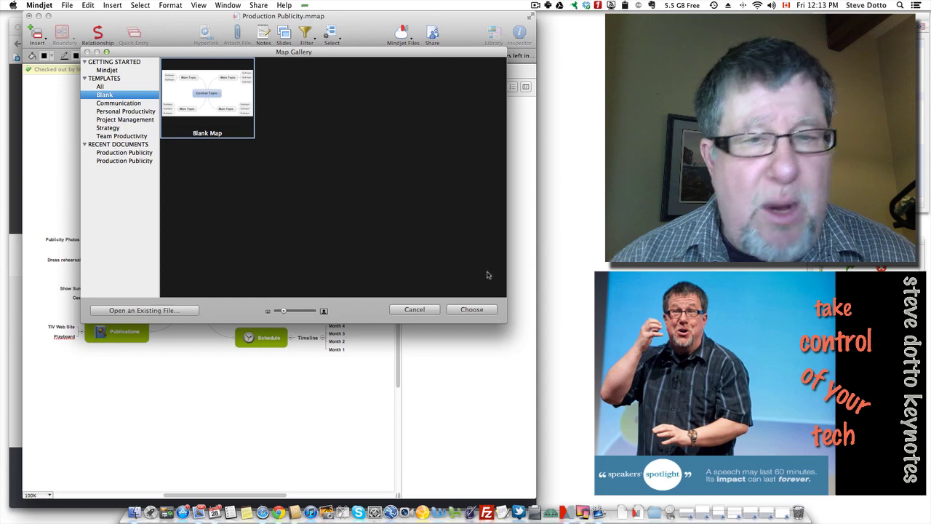
click(471, 309)
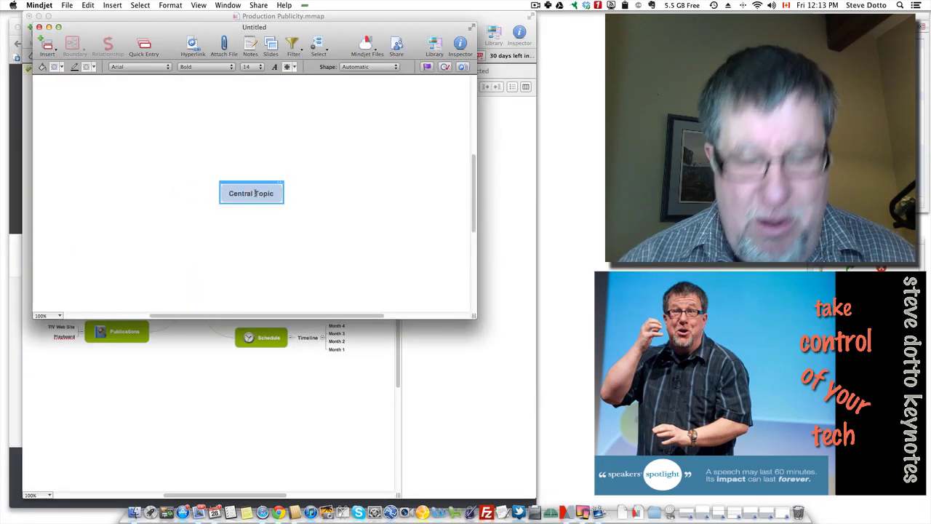
Step: Change the central topic's text from 'Central Topic' to 'Central Project'
text(Project)
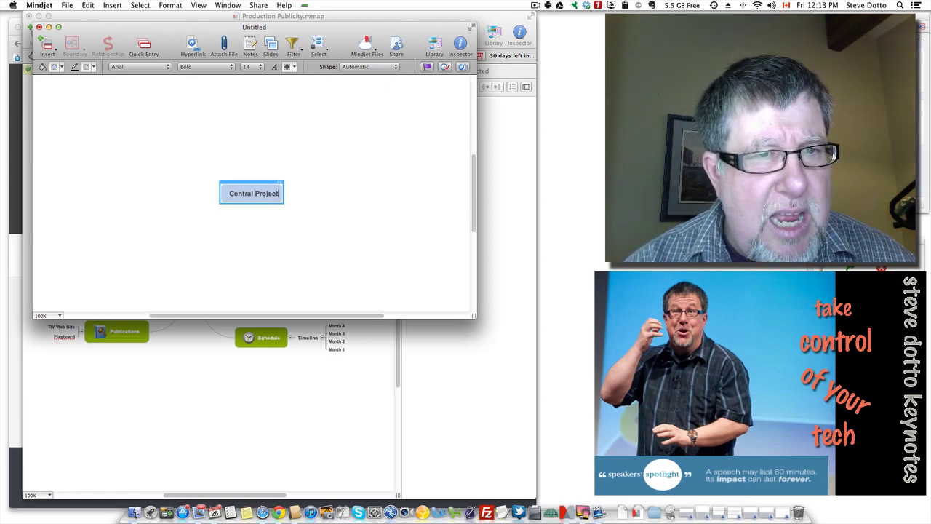
key(Return)
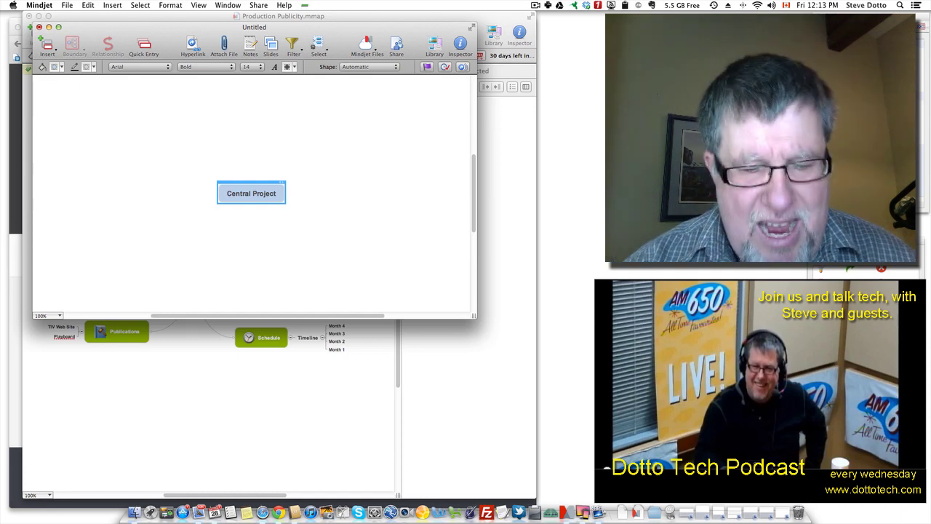
click(109, 6)
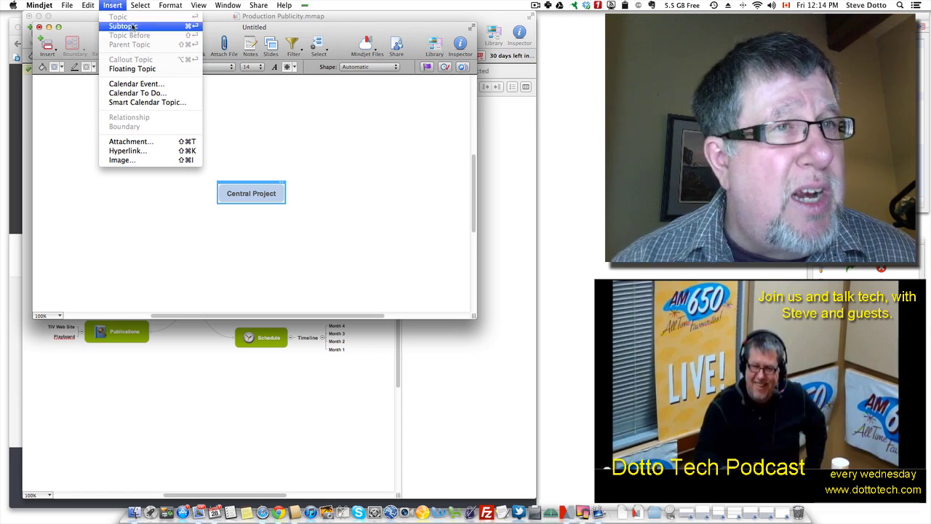
Step: Add a subtopic named 'Second' under Central Project
click(121, 26)
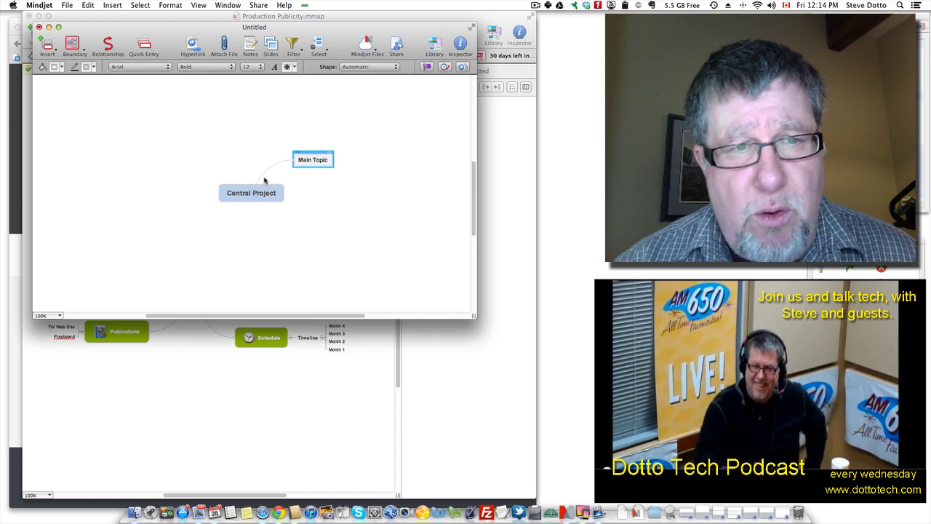
click(306, 159)
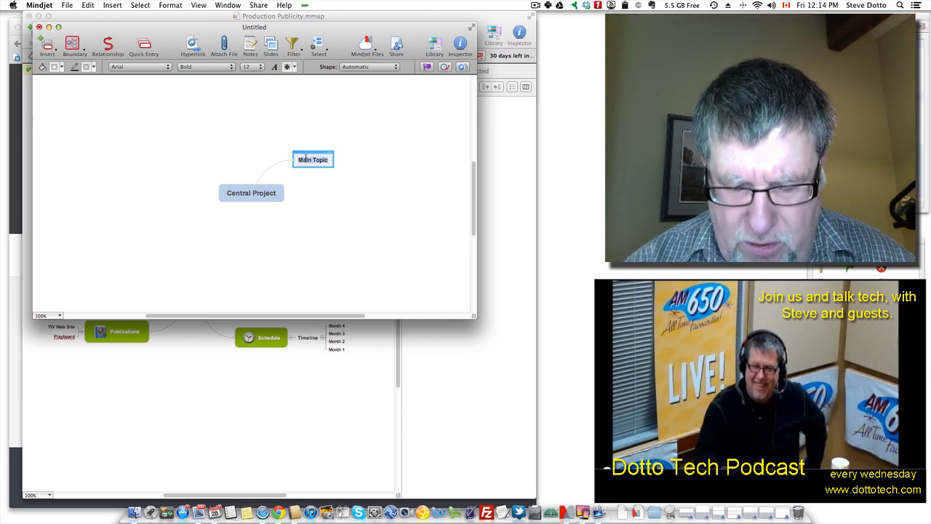
text(Sect)
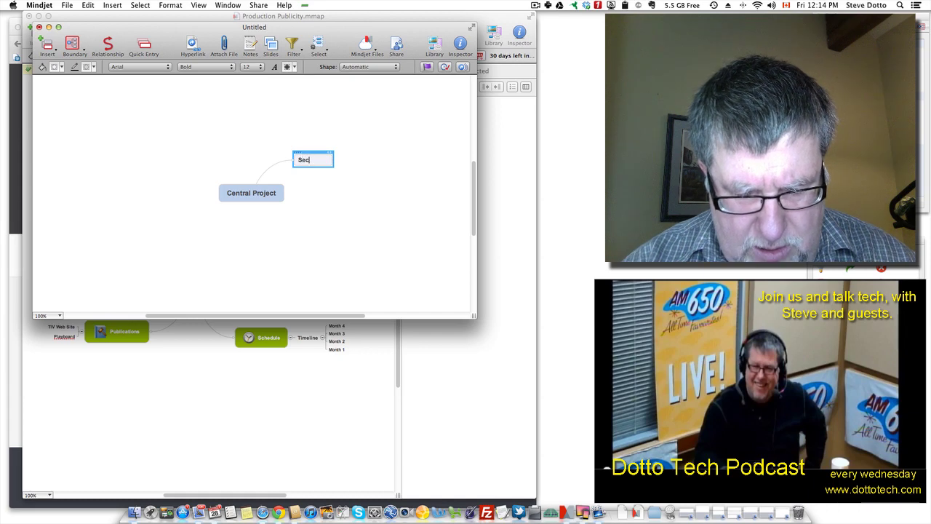
key(BackSpace)
key(BackSpace)
text(ond)
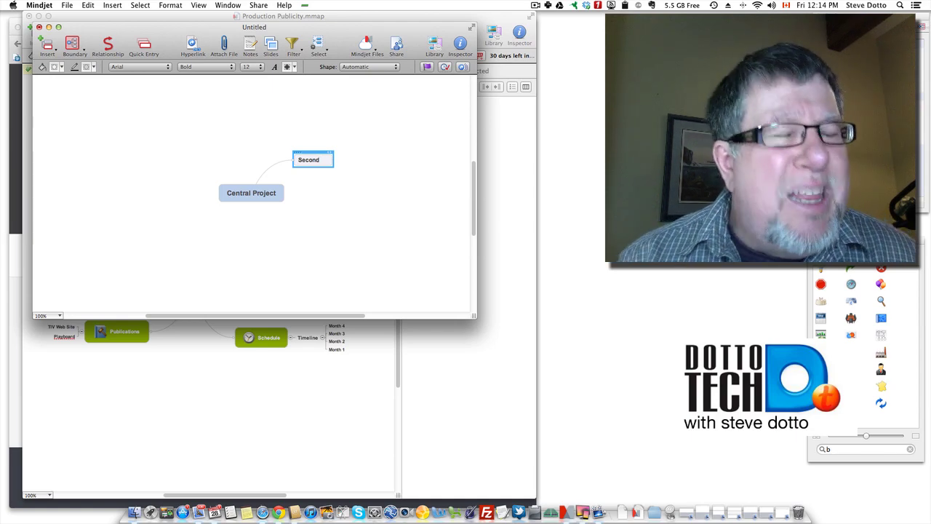
Step: Close the untitled map without saving it
click(39, 26)
click(285, 109)
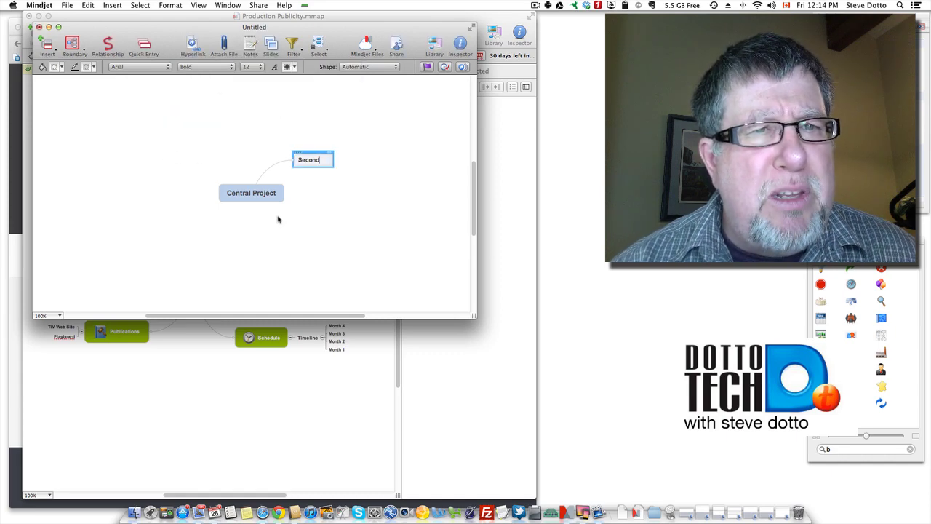
click(39, 27)
click(233, 109)
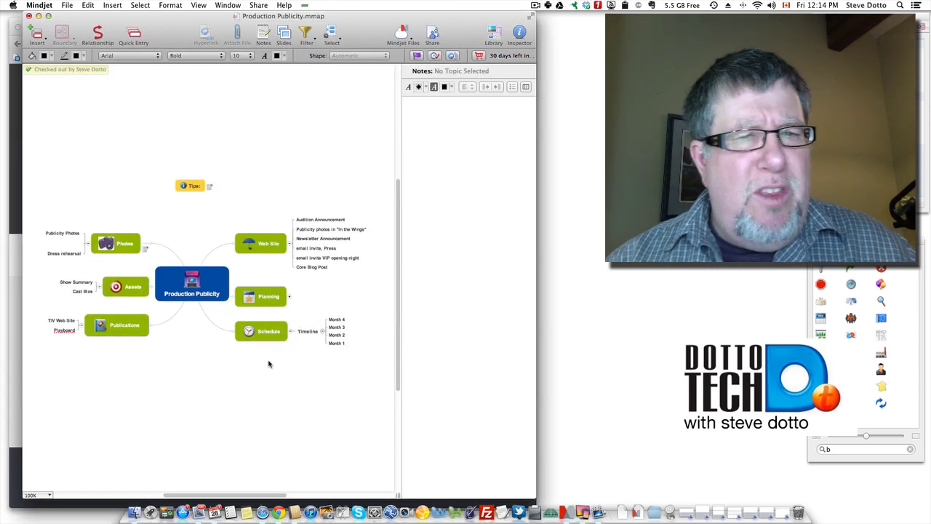
scroll(268, 363, down, 2)
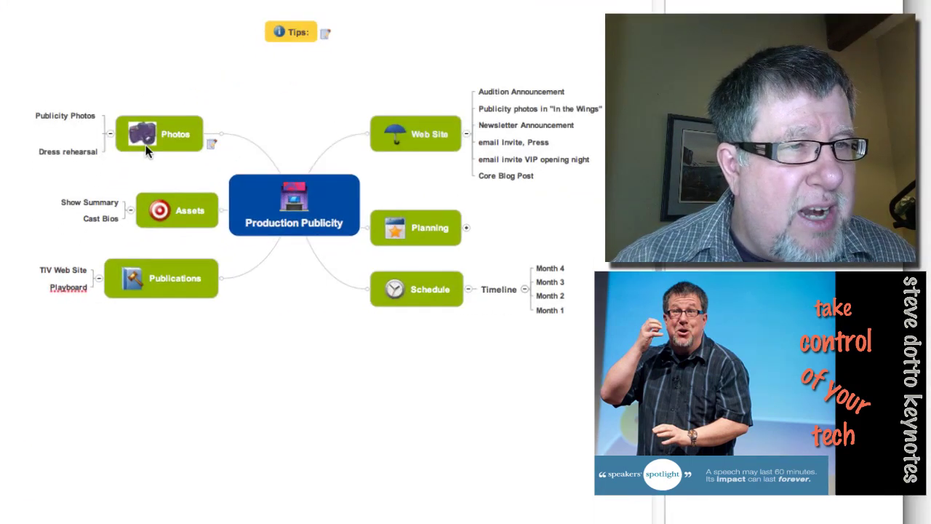
click(152, 136)
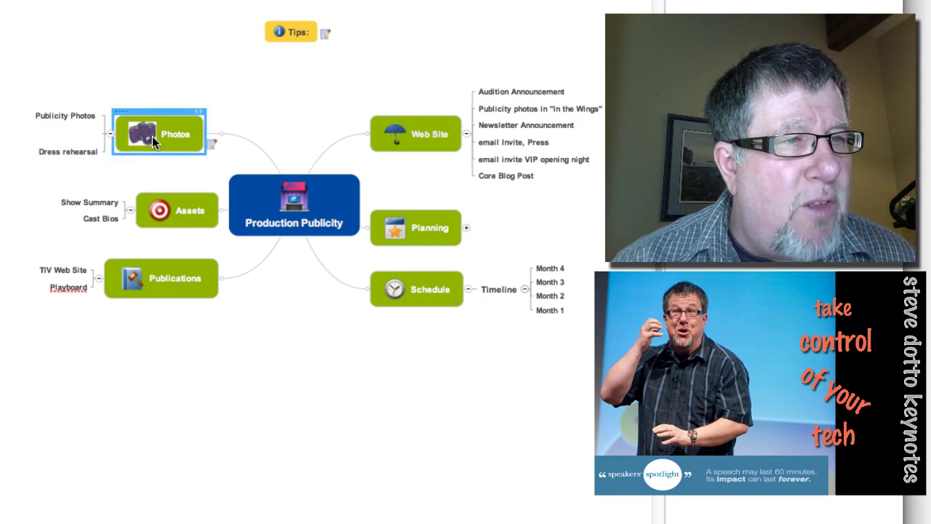
click(70, 118)
click(70, 154)
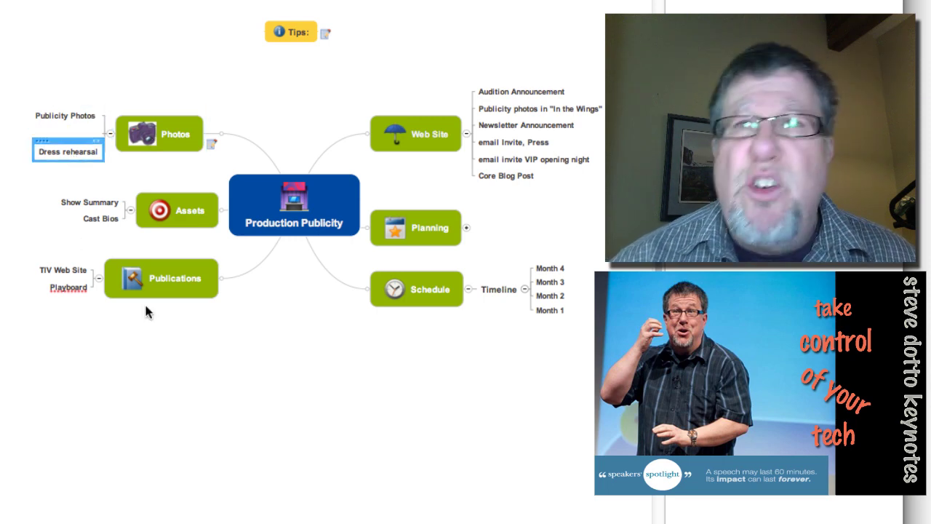
key(Escape)
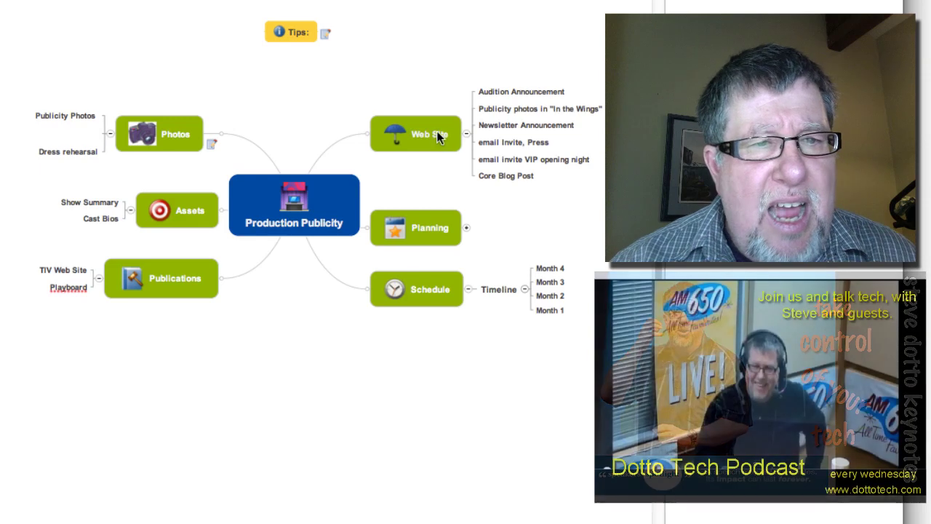
click(436, 135)
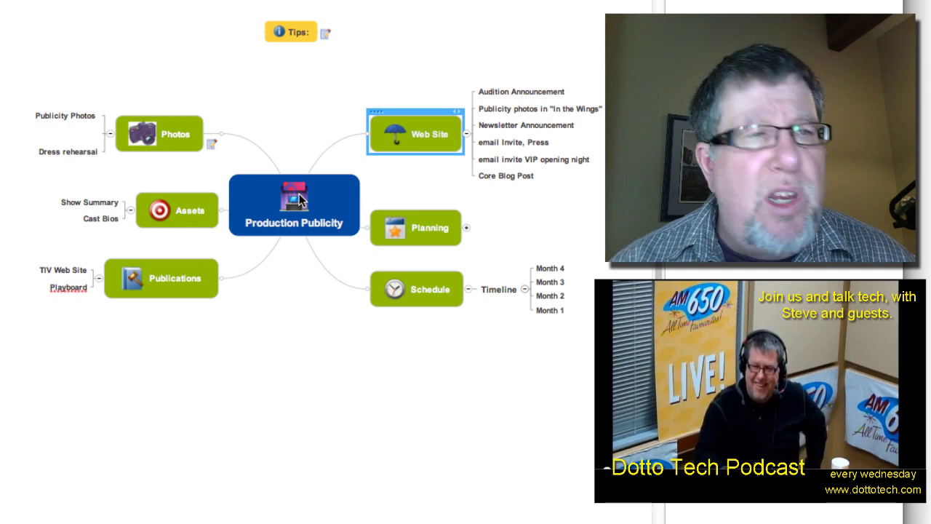
click(74, 117)
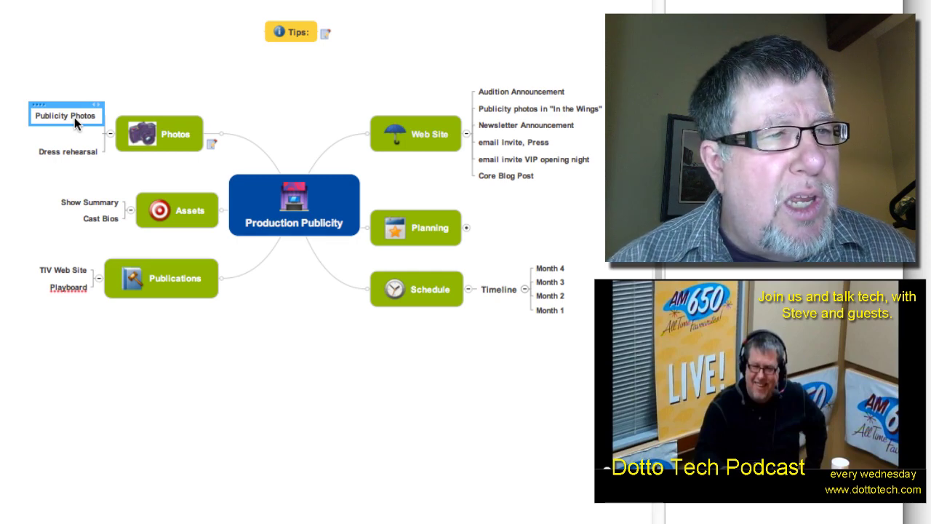
Step: Add a calendar event titled 'Photo shoot' at location 'Theatre' to the Publicity Photos topic
right_click(74, 117)
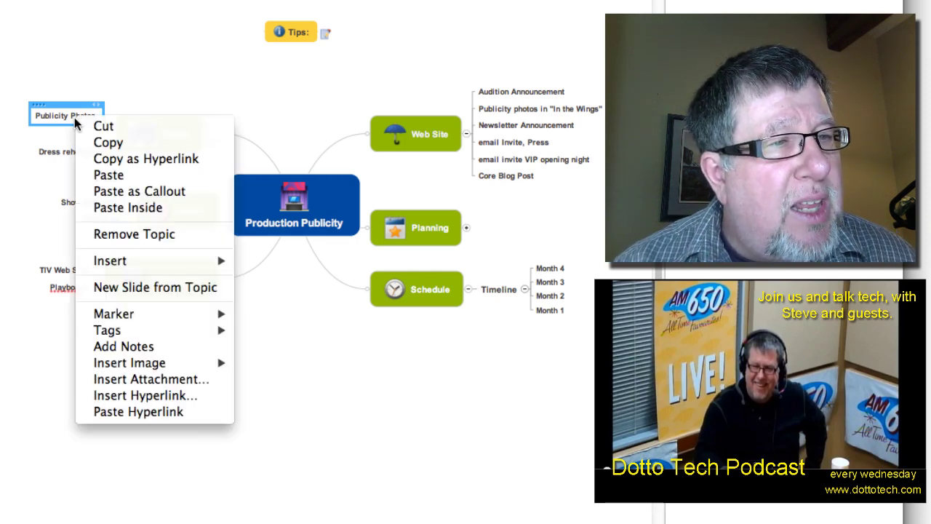
mouse_move(156, 267)
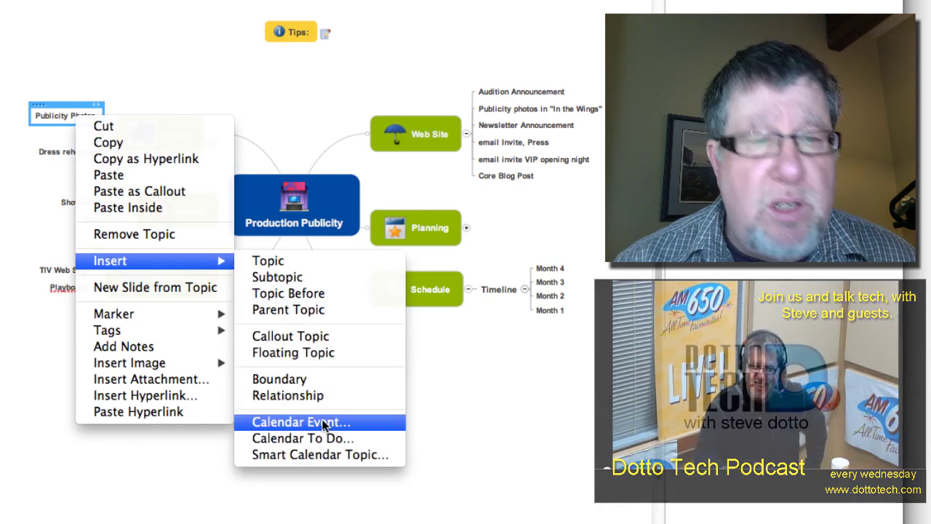
click(325, 424)
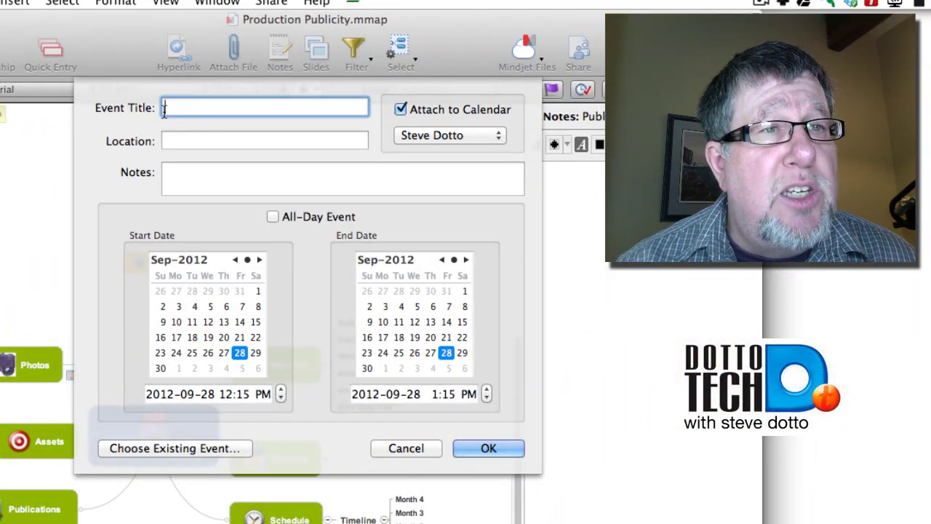
text(P)
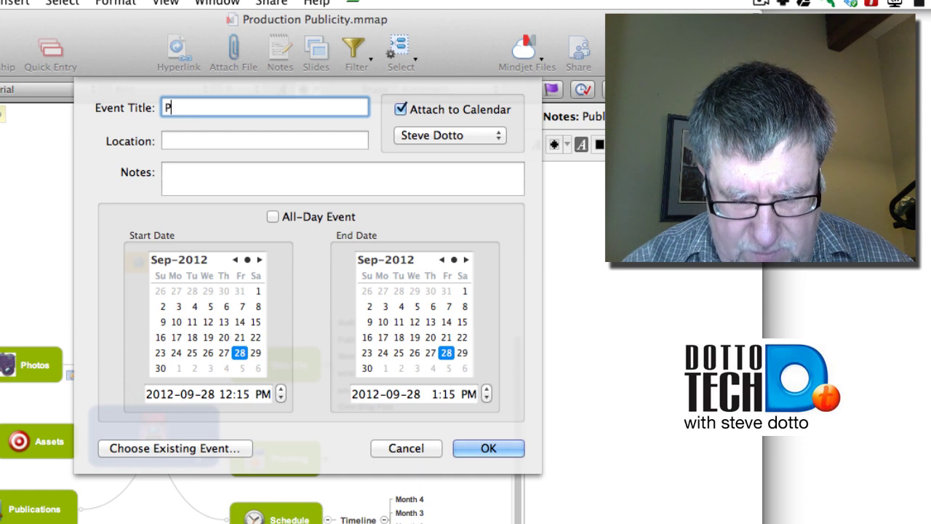
text(hoto shoot)
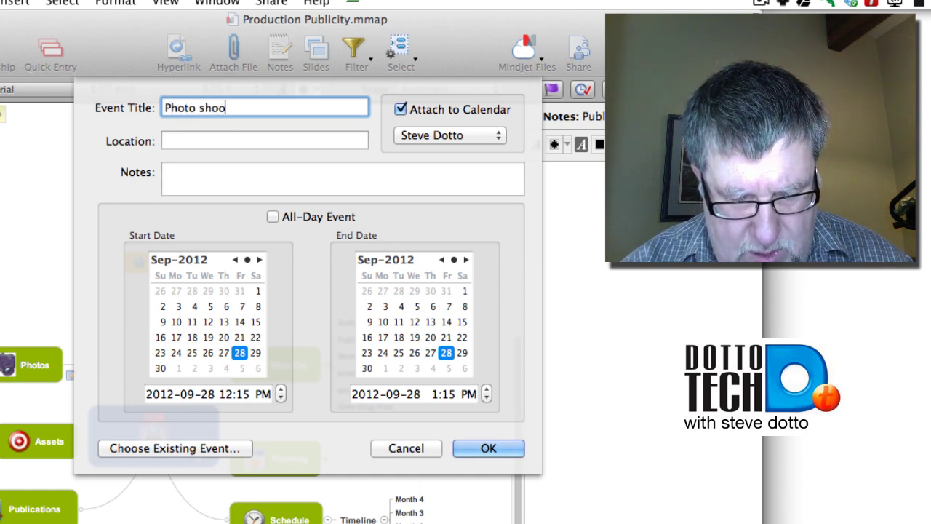
click(181, 139)
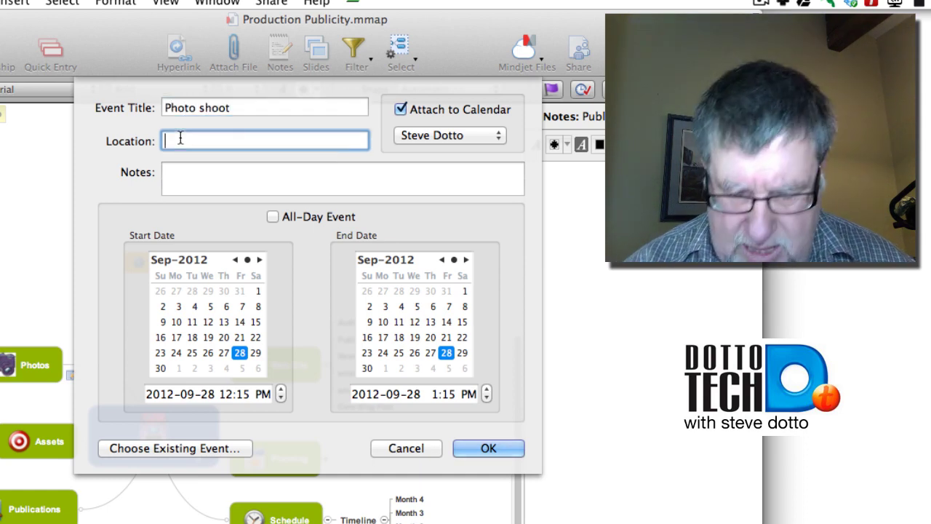
text(Theatre)
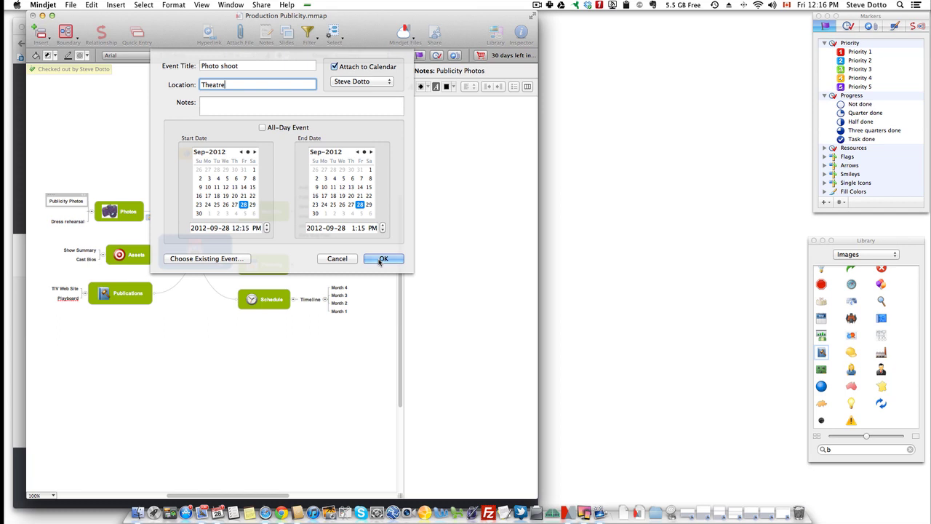
key(Return)
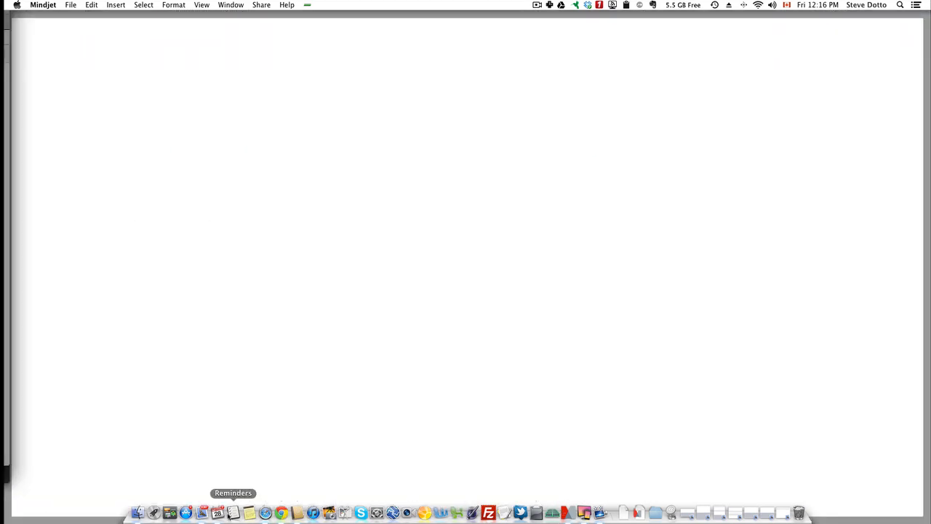
Step: Check the Photo shoot event in Calendar, then collapse its details box on Publicity Photos
click(218, 512)
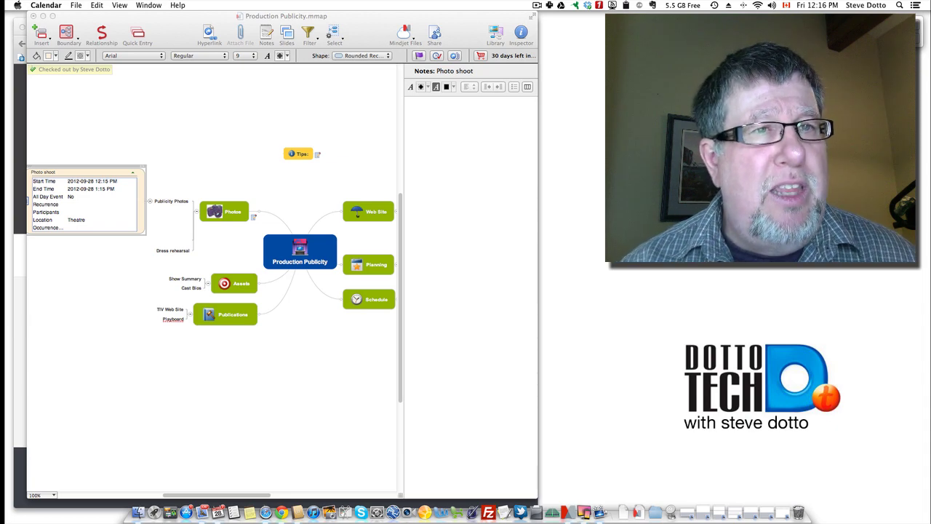
click(248, 117)
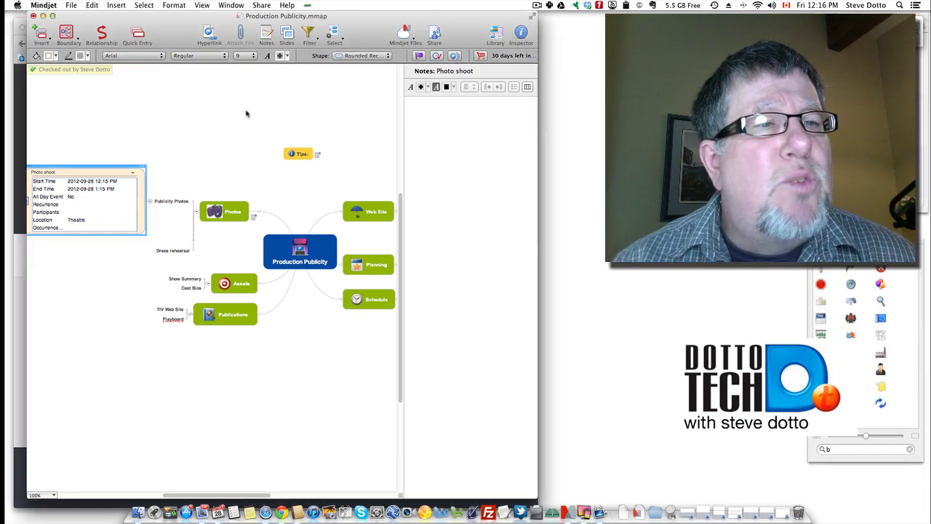
click(149, 201)
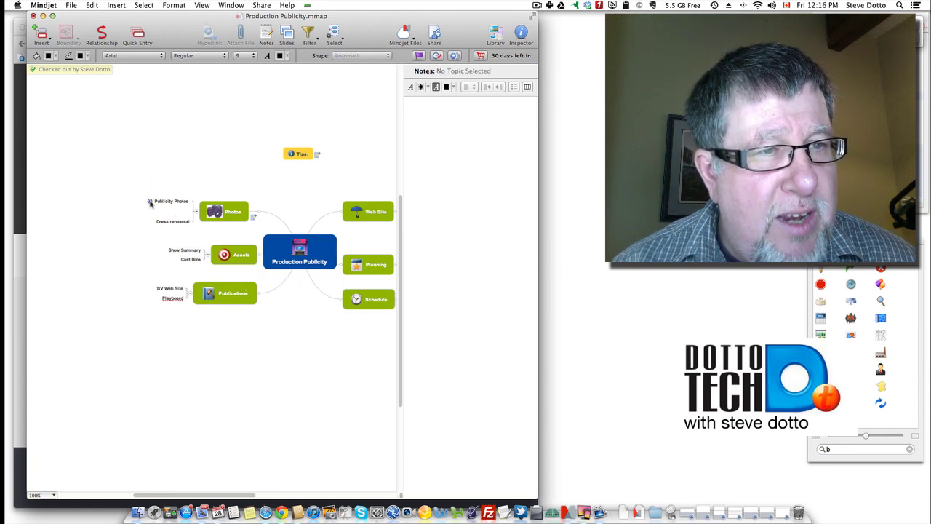
click(150, 202)
click(149, 202)
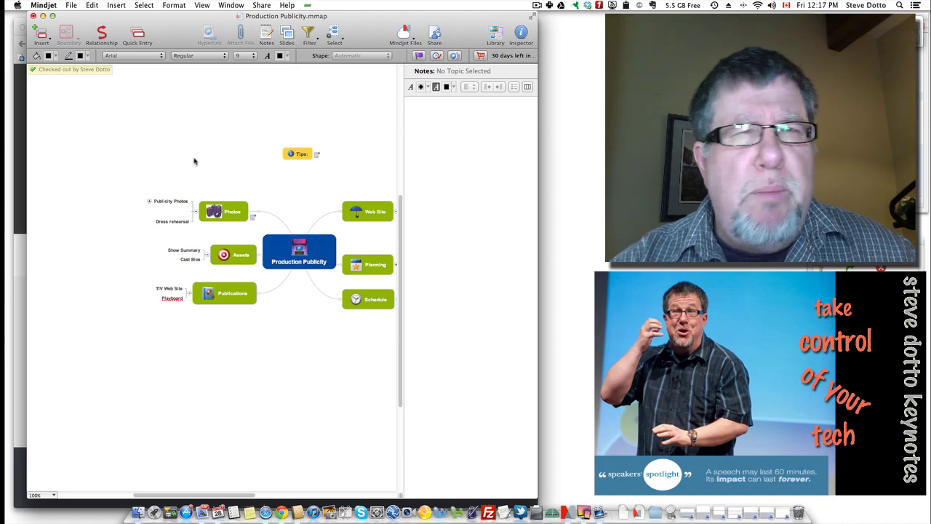
Step: Draw a relationship line from Publicity Photos to 'Publicity photos in "In the Wings"' under Web Site
scroll(194, 161, up, 3)
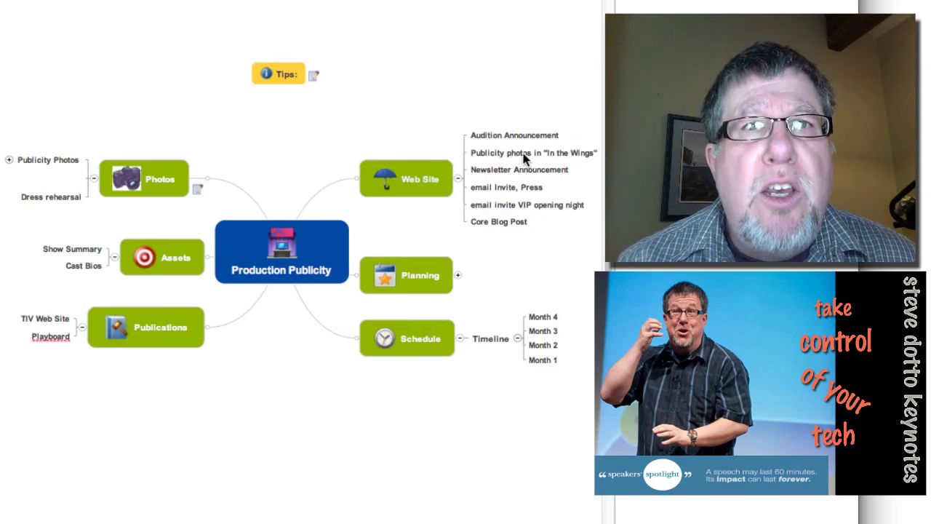
click(59, 166)
right_click(58, 166)
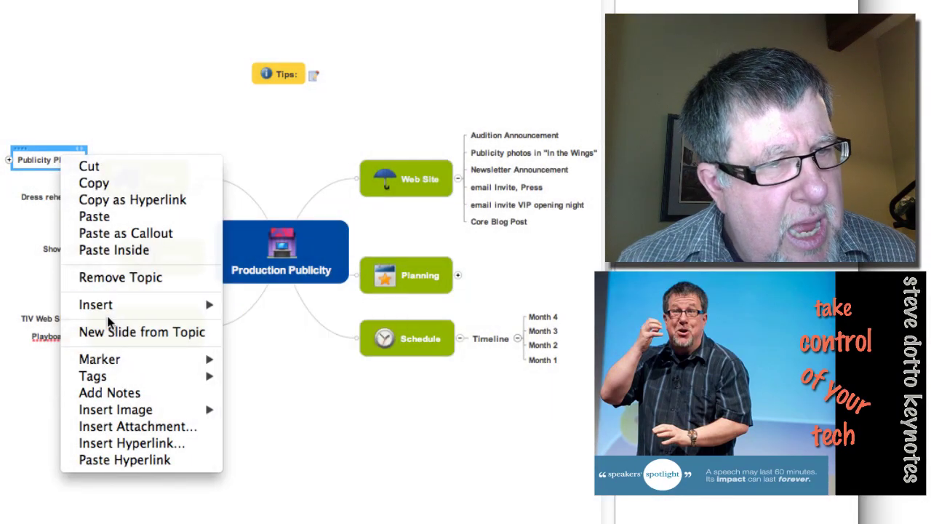
mouse_move(125, 305)
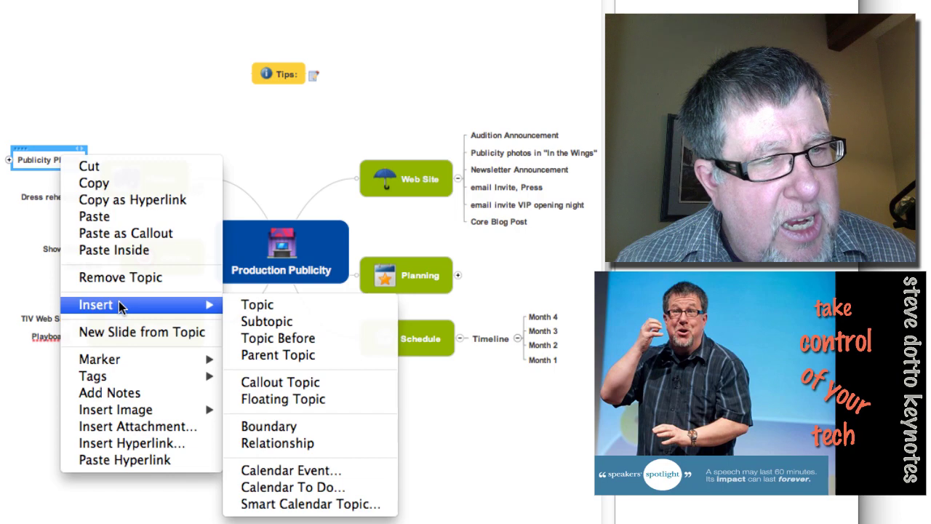
click(329, 442)
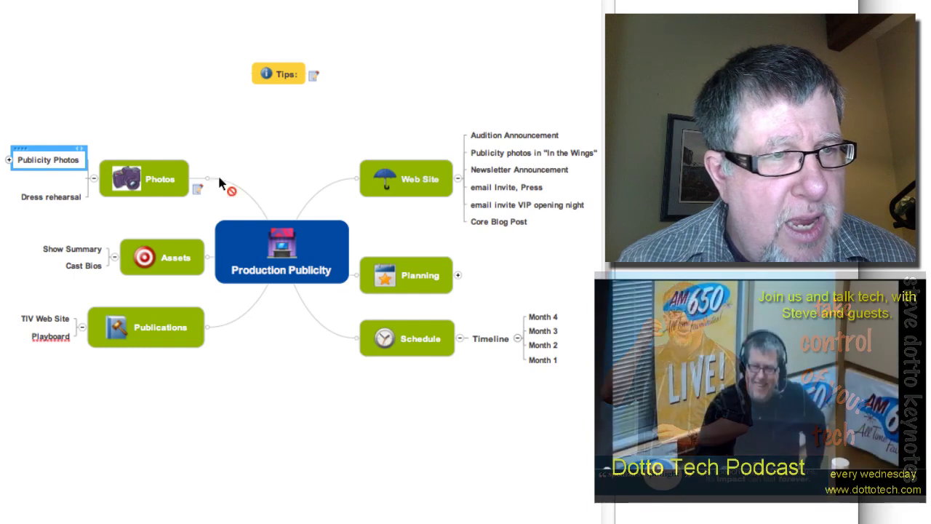
click(33, 156)
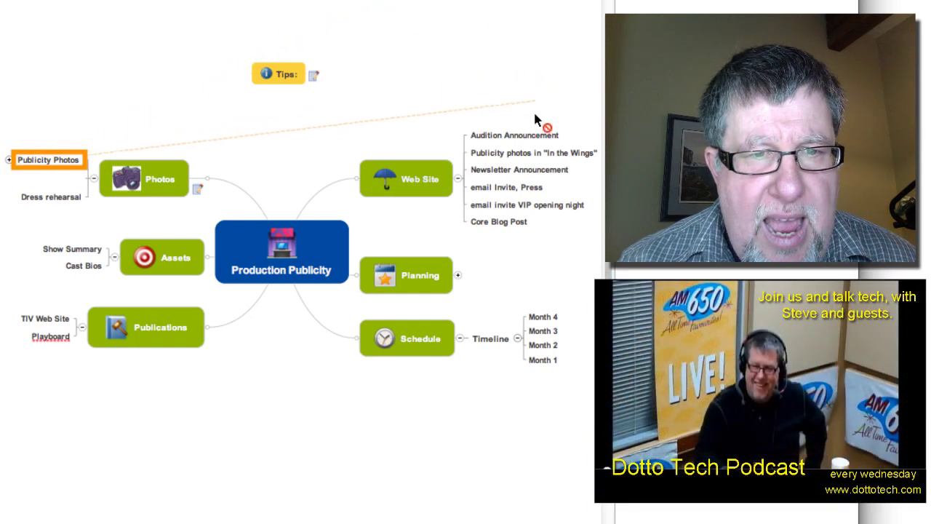
click(516, 154)
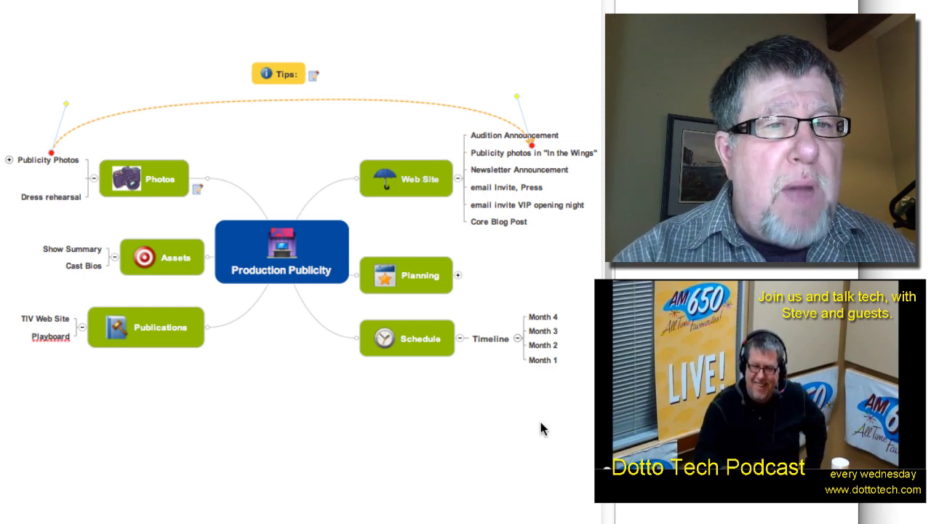
Step: Deselect the new relationship line
key(Escape)
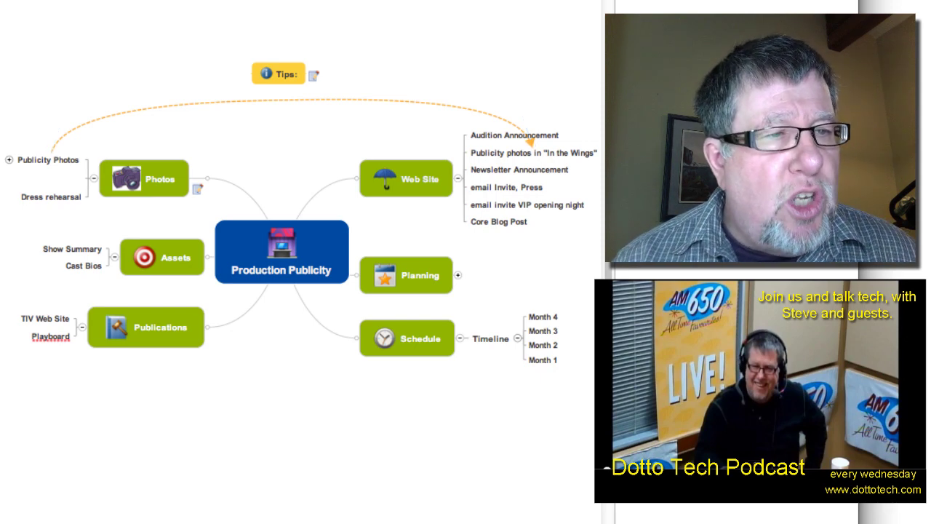